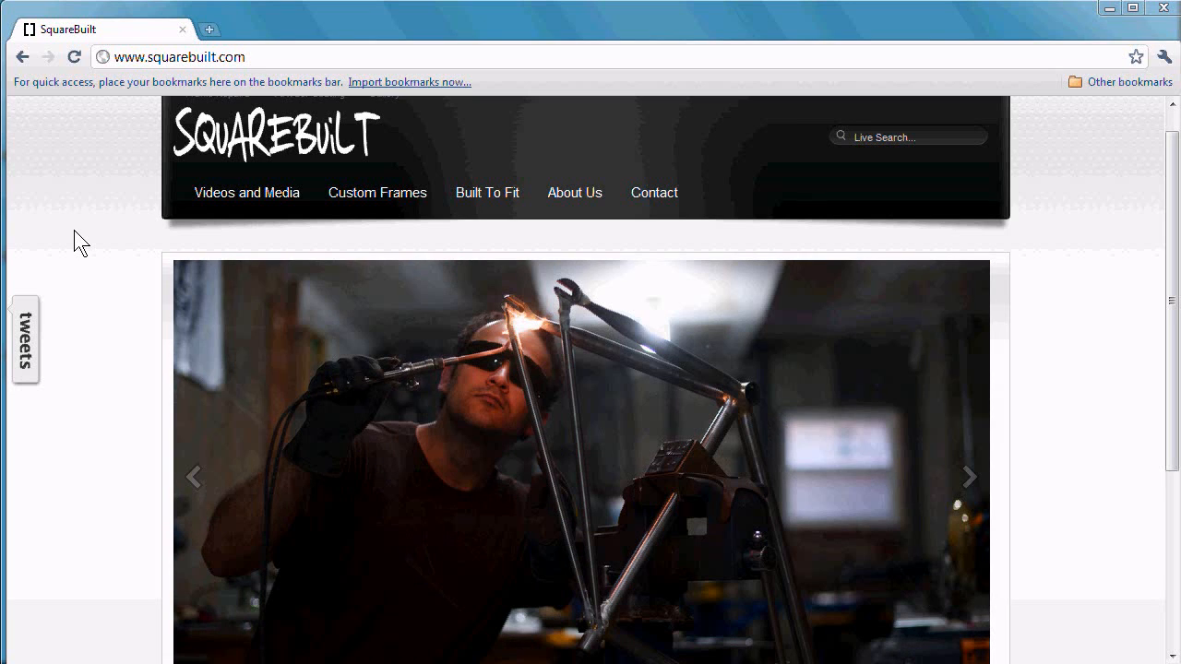
Go to the BikeCAD bike designer page from the Custom Frames menu
{"action": "mouse_move", "coordinate": [377, 192]}
{"action": "left_click", "coordinate": [366, 231]}
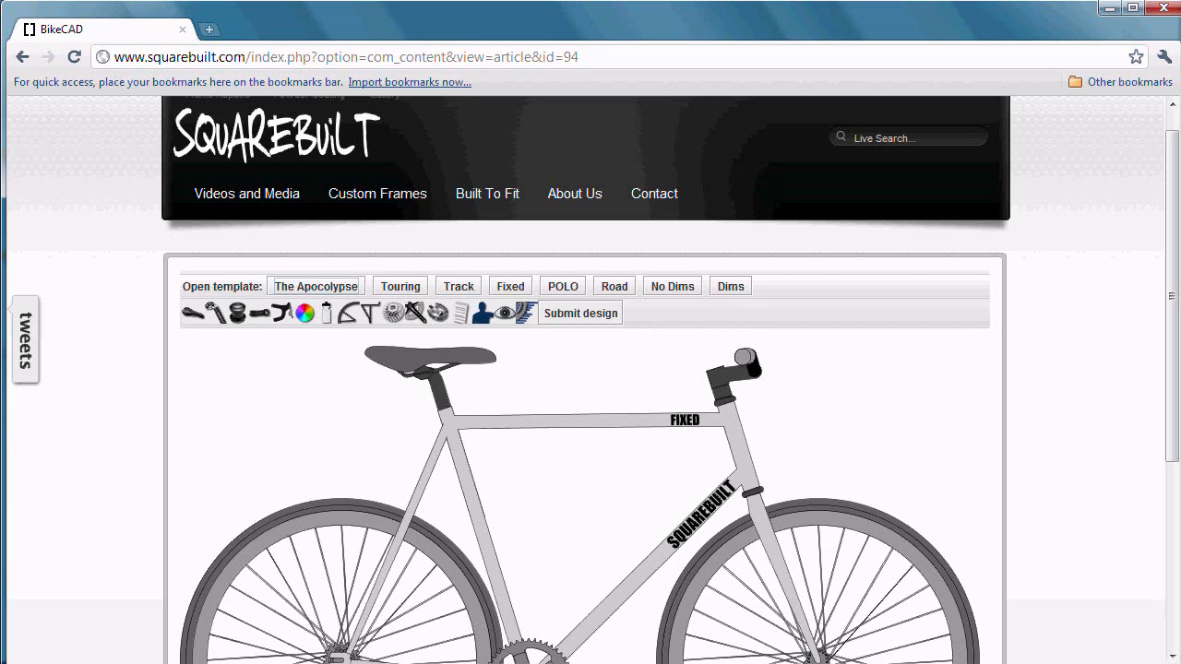
{"action": "scroll", "coordinate": [590, 415], "scroll_direction": "down", "scroll_amount": 3}
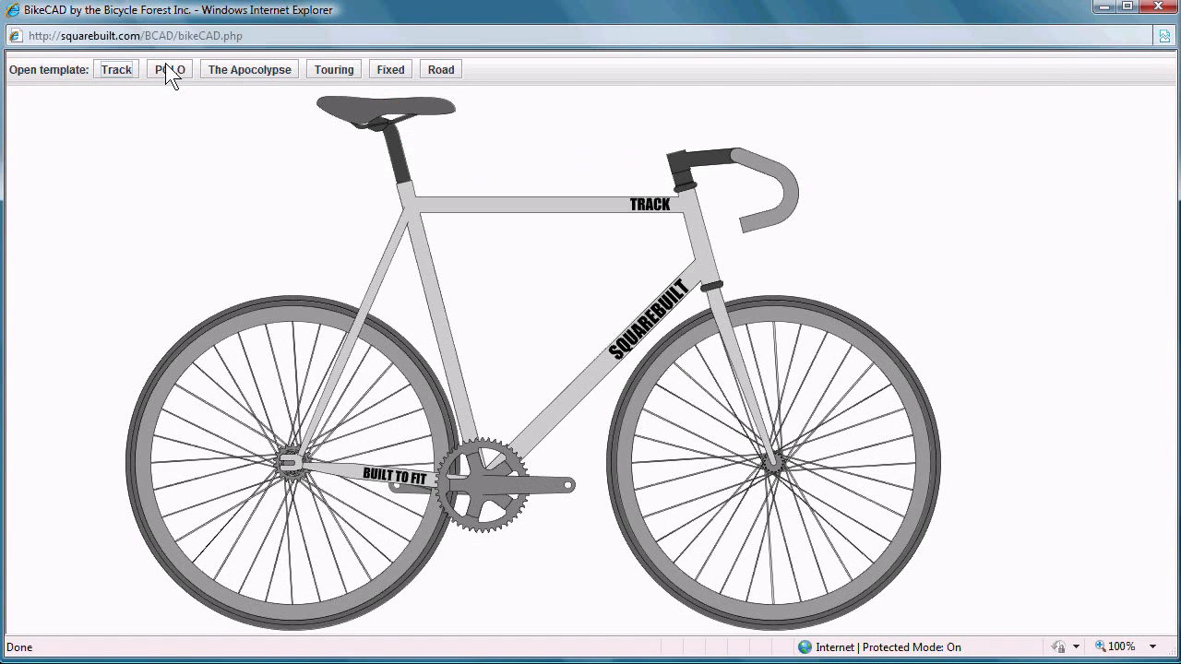
Preview the POLO, Apocolypse, Touring, Fixed and Road templates before settling on Track
{"action": "left_click", "coordinate": [171, 72]}
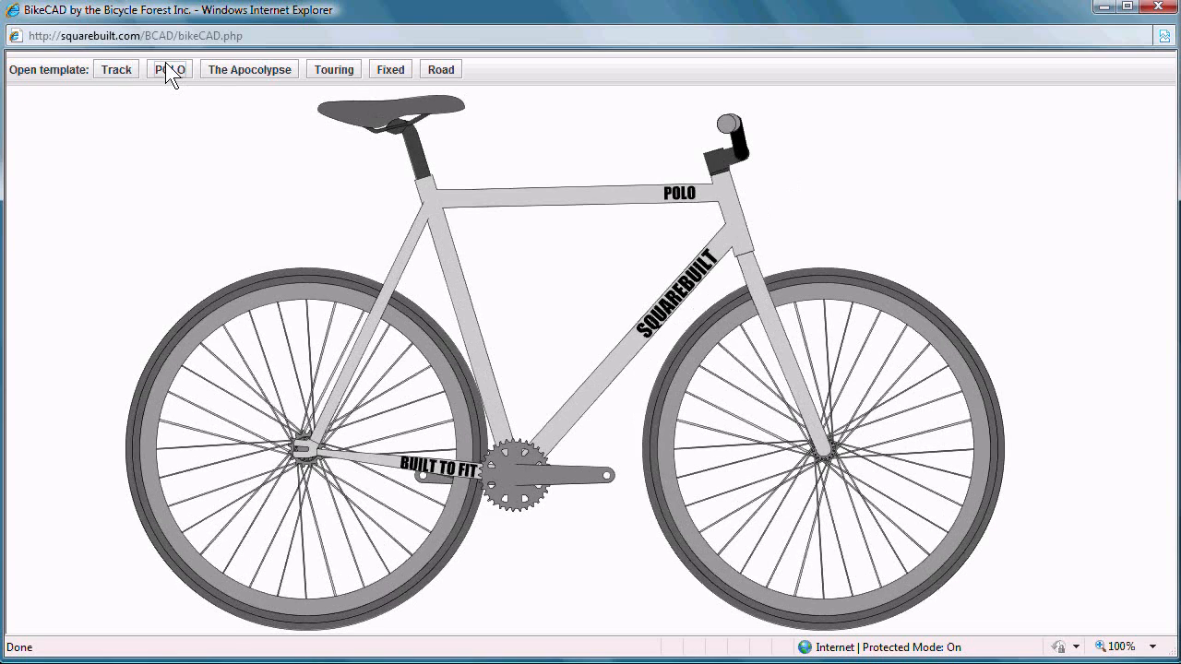
{"action": "left_click", "coordinate": [249, 71]}
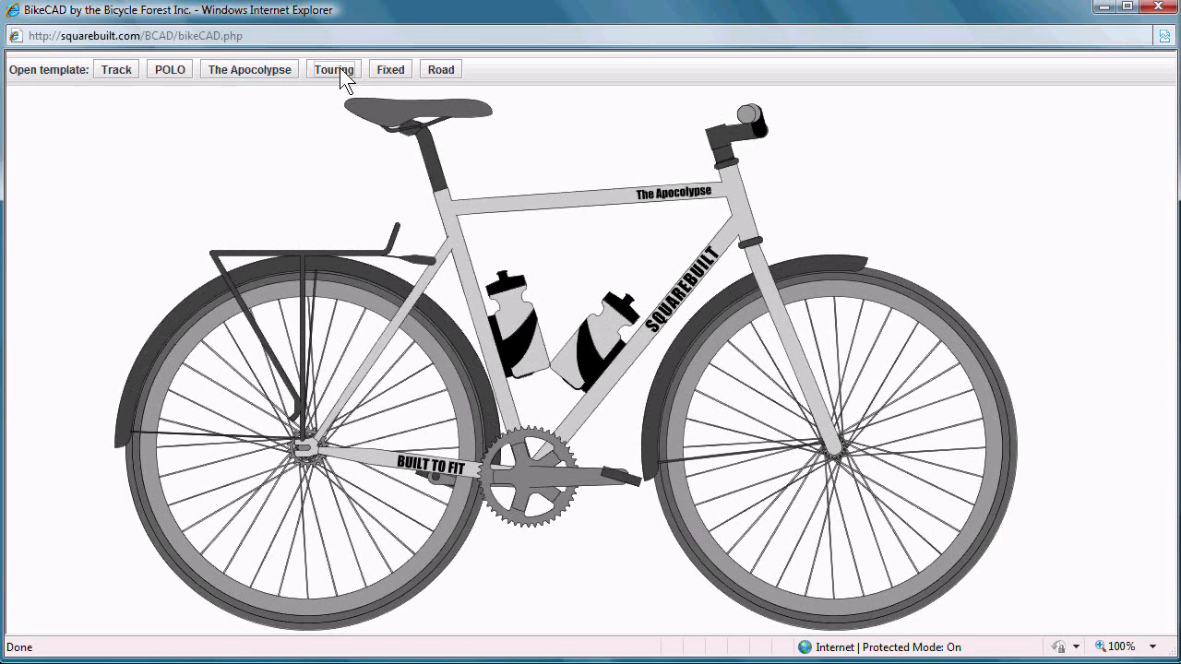
{"action": "left_click", "coordinate": [334, 70]}
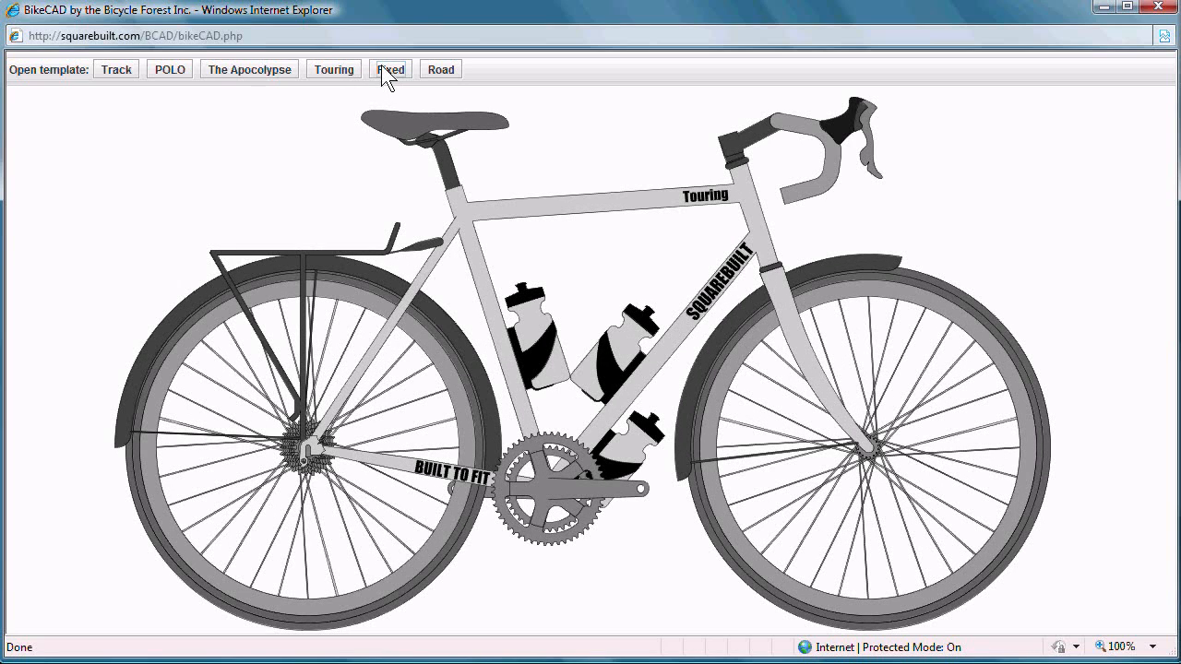
{"action": "left_click", "coordinate": [388, 72]}
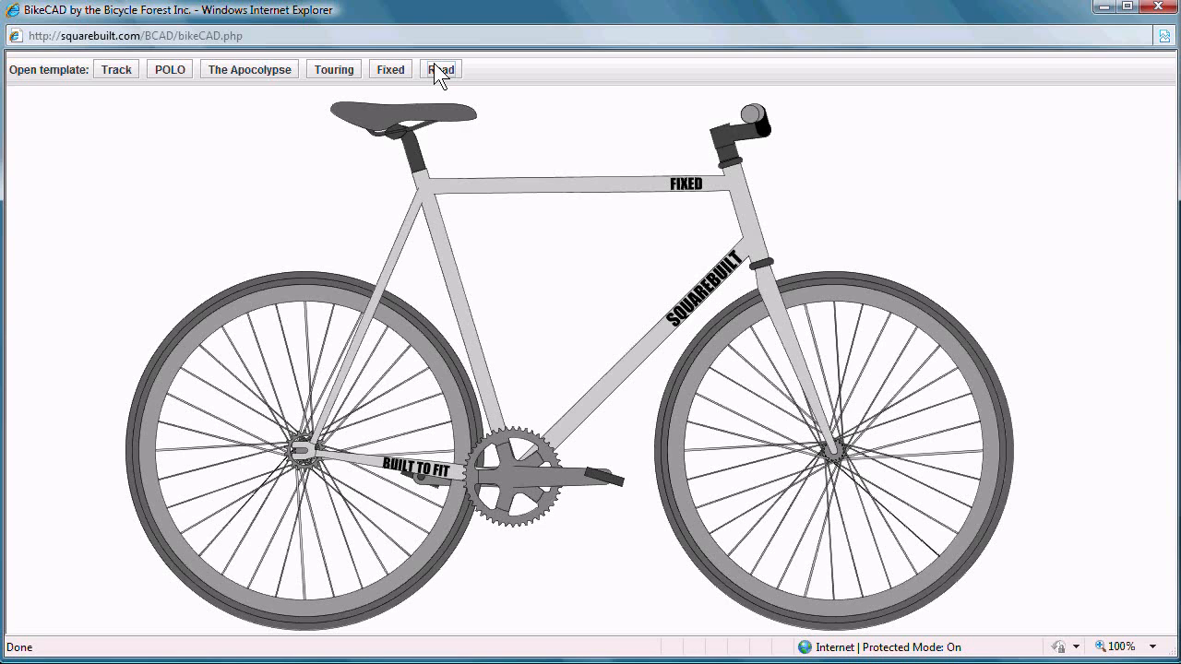
{"action": "left_click", "coordinate": [440, 70]}
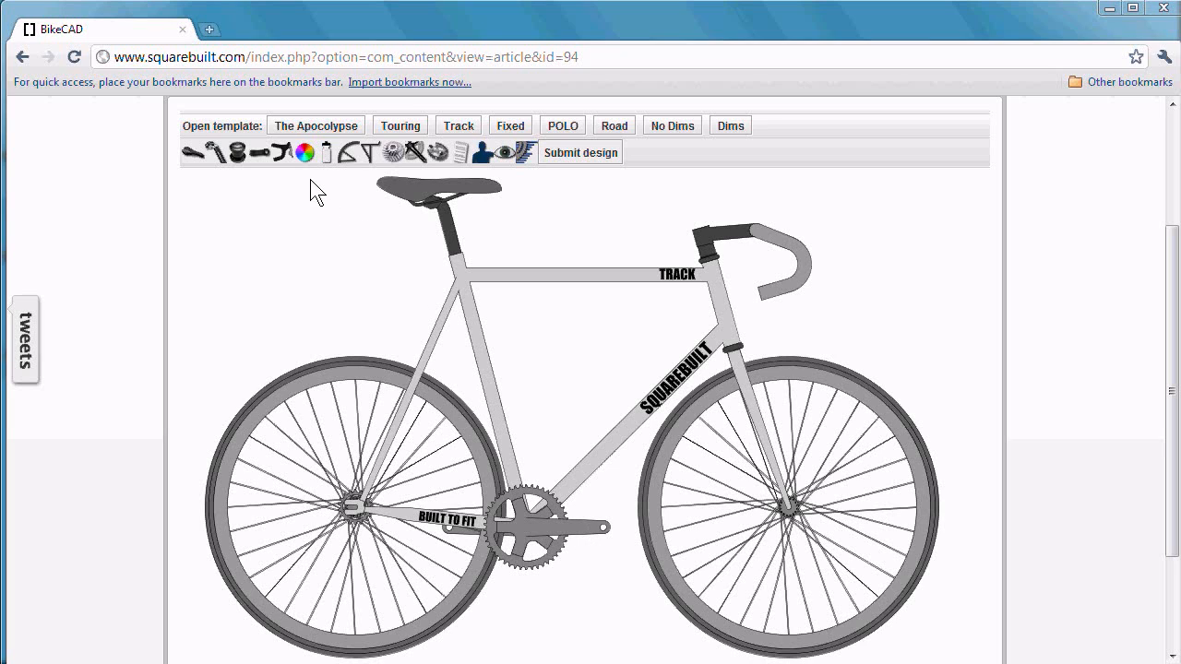
Set the main frame colour to RAL 8023 Orange brown
{"action": "left_click", "coordinate": [304, 154]}
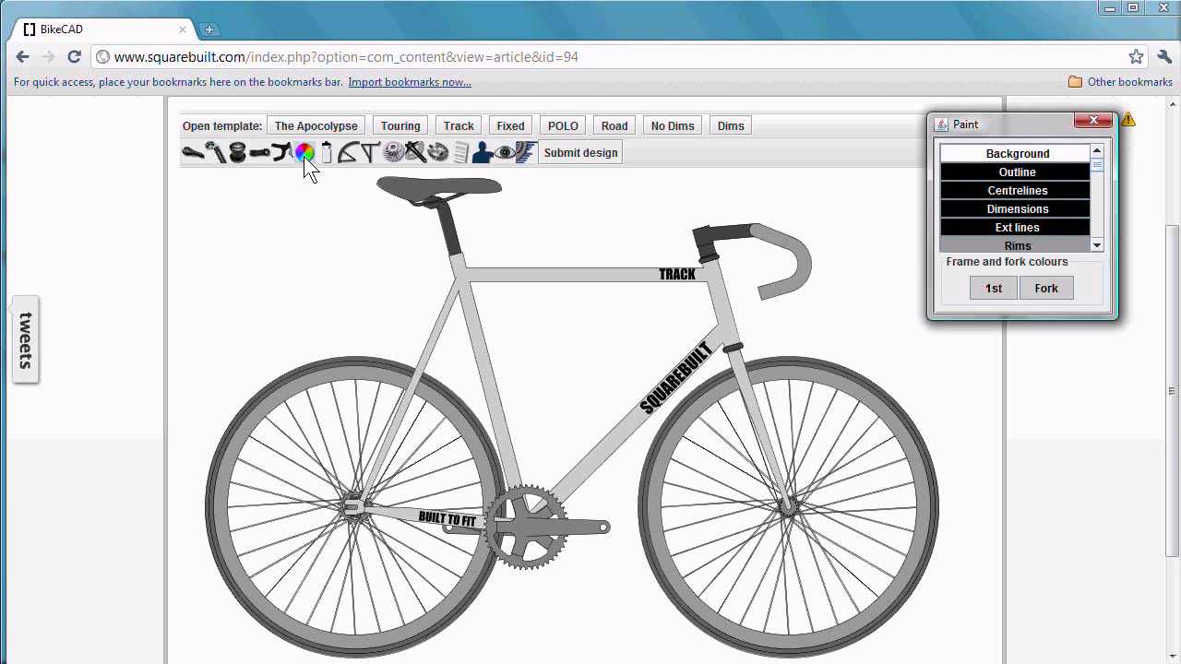
{"action": "left_click", "coordinate": [994, 289]}
{"action": "left_click_drag", "start_coordinate": [220, 88], "coordinate": [221, 388]}
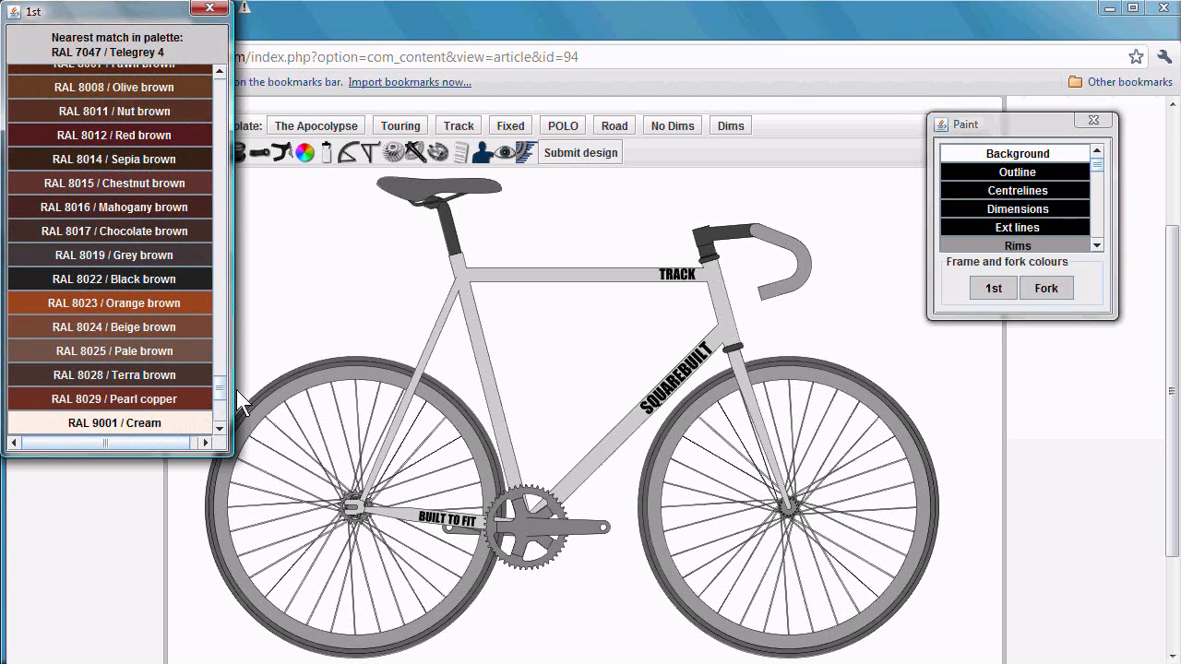
{"action": "left_click", "coordinate": [113, 302]}
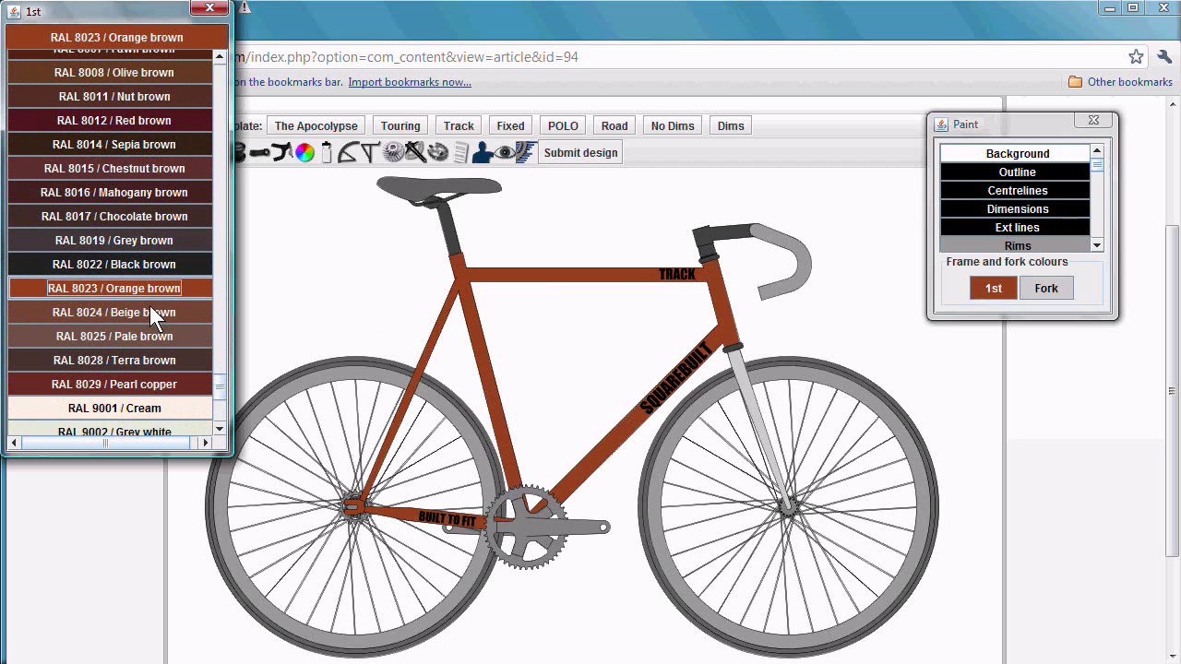
{"action": "left_click", "coordinate": [209, 8]}
Set the fork colour to RAL 8017 Chocolate brown and leave the paint settings
{"action": "left_click", "coordinate": [1045, 288]}
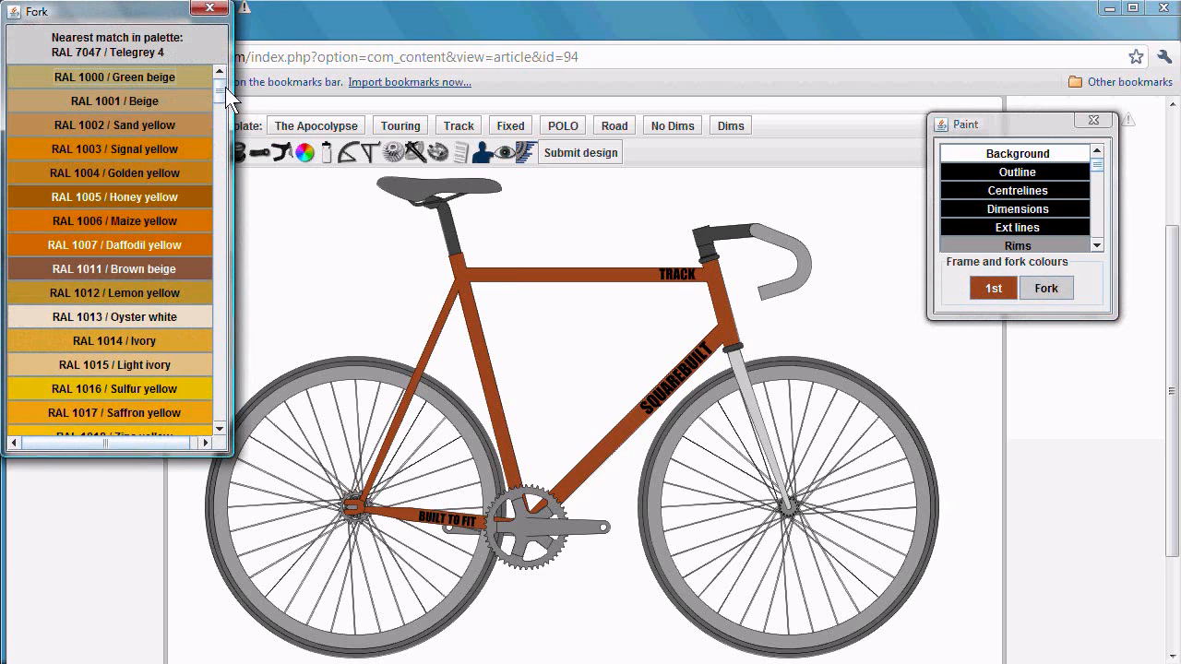
{"action": "left_click_drag", "start_coordinate": [219, 86], "coordinate": [217, 372]}
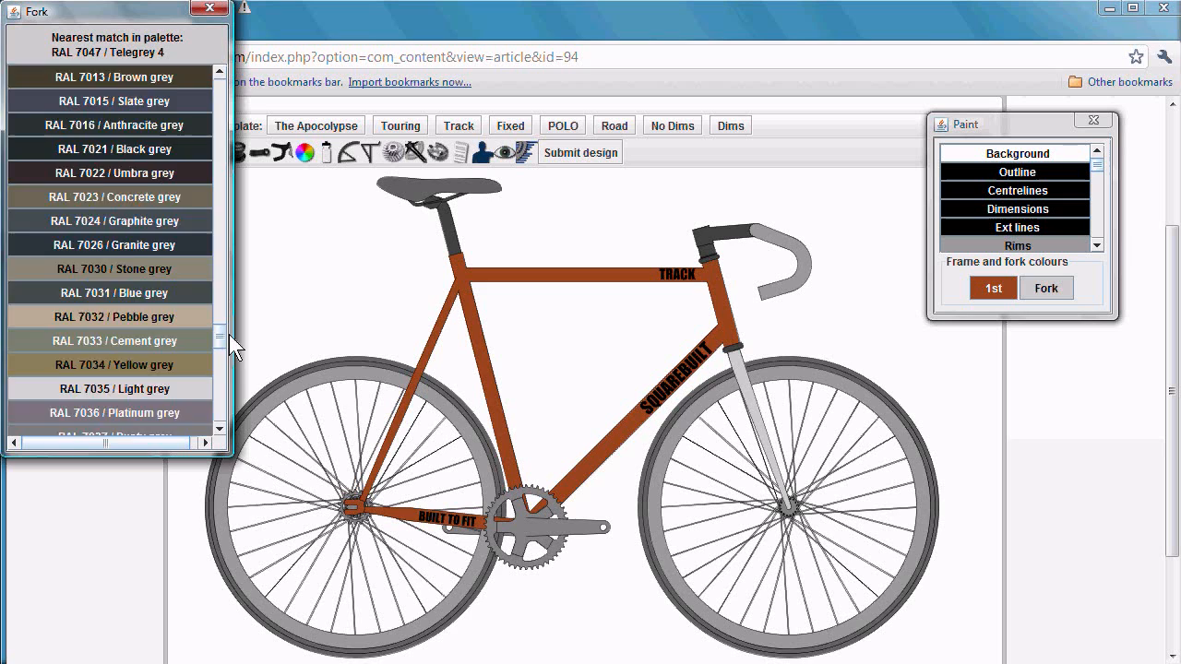
{"action": "left_click", "coordinate": [144, 259]}
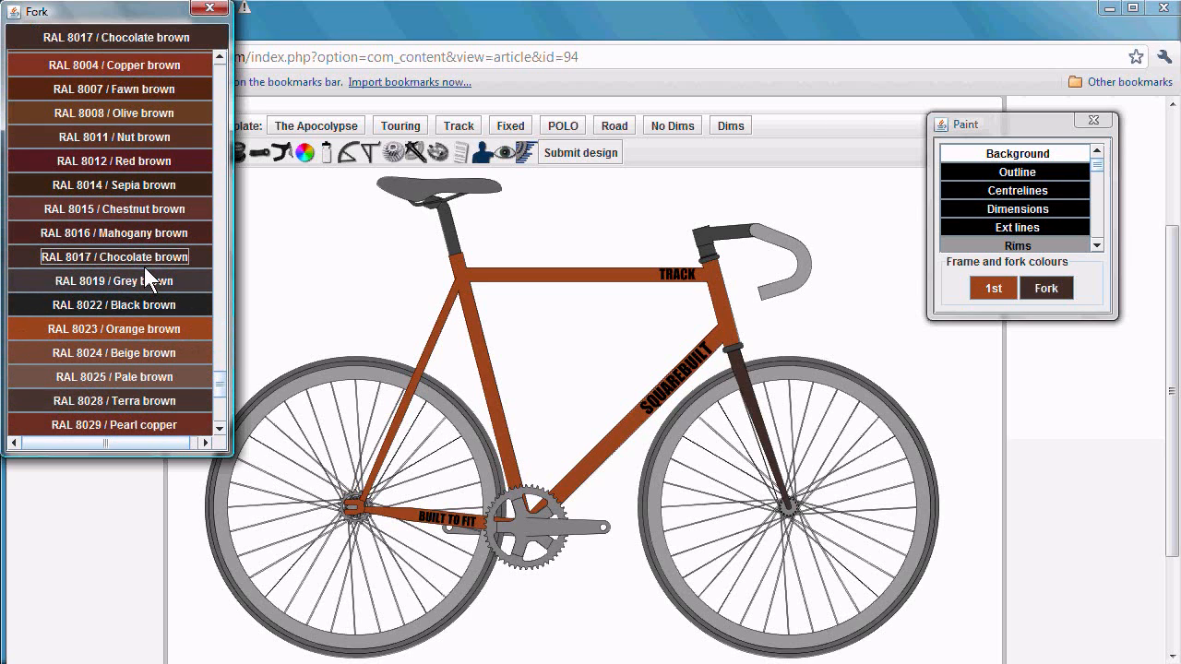
{"action": "left_click", "coordinate": [209, 8]}
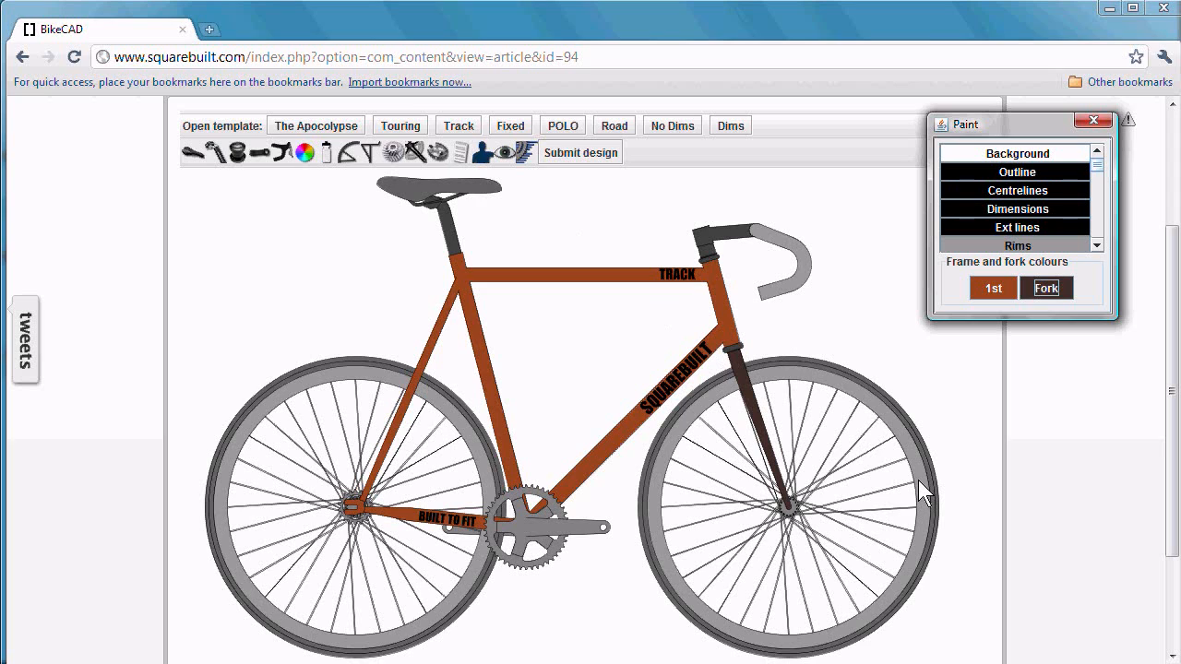
{"action": "left_click", "coordinate": [1093, 121]}
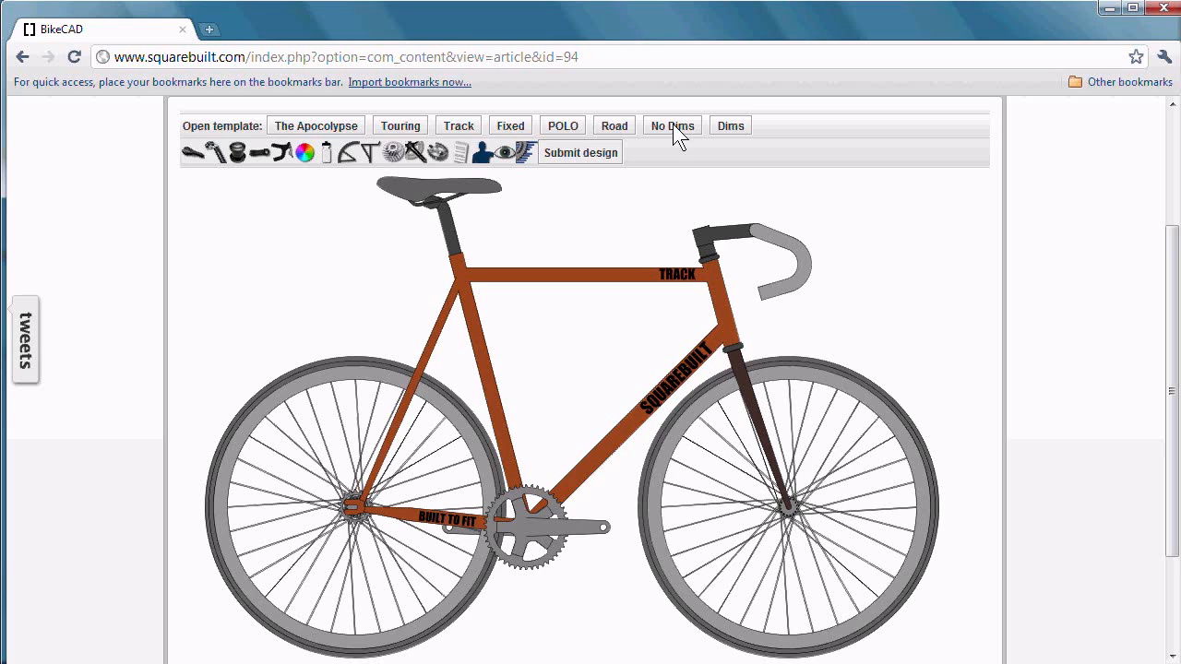
{"action": "left_click", "coordinate": [730, 129]}
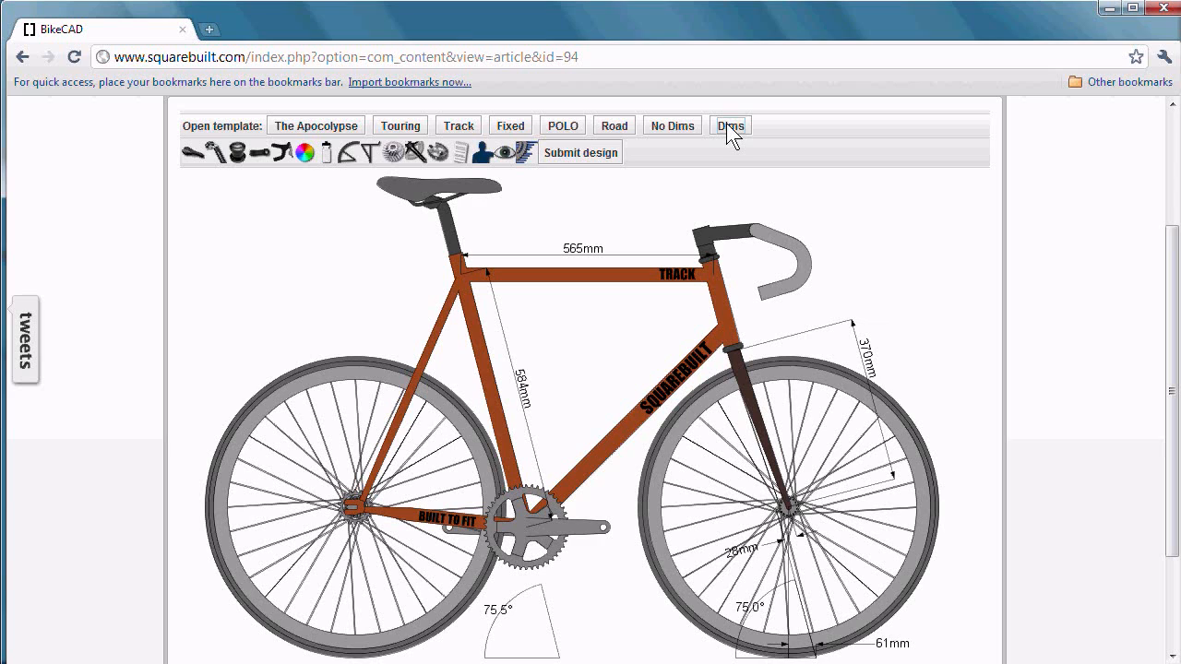
{"action": "left_click", "coordinate": [674, 127]}
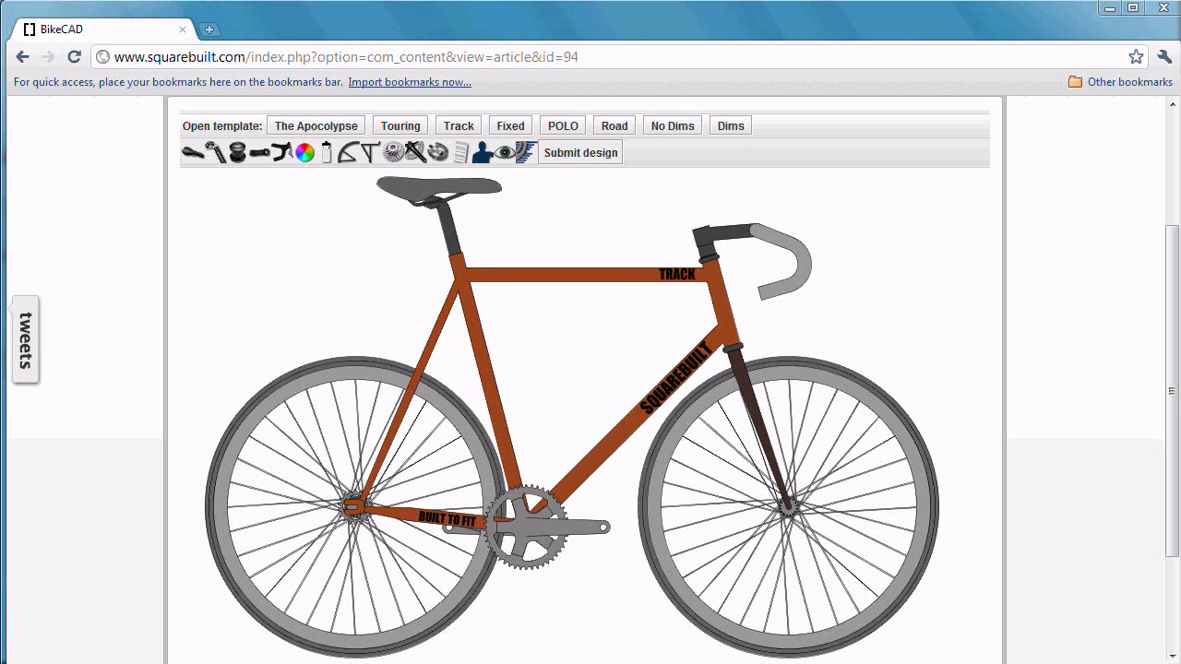
Calculate recommended sizing in the Rider fit advisor with Track as the fit scheme
{"action": "left_click", "coordinate": [482, 153]}
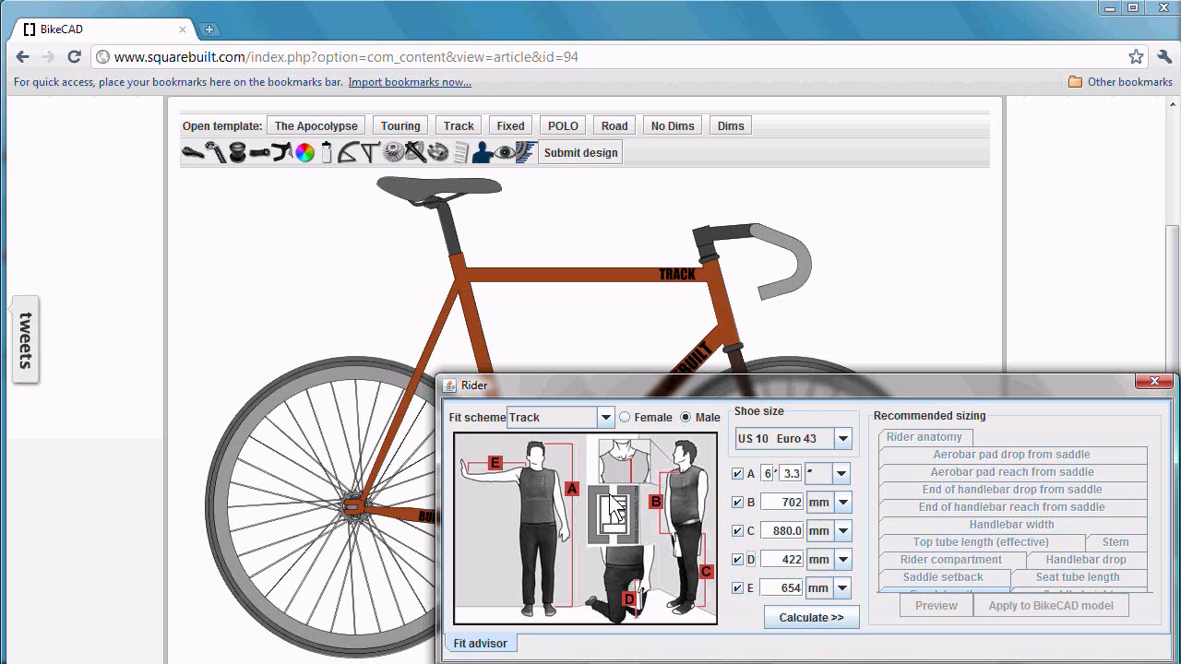
{"action": "left_click", "coordinate": [603, 418]}
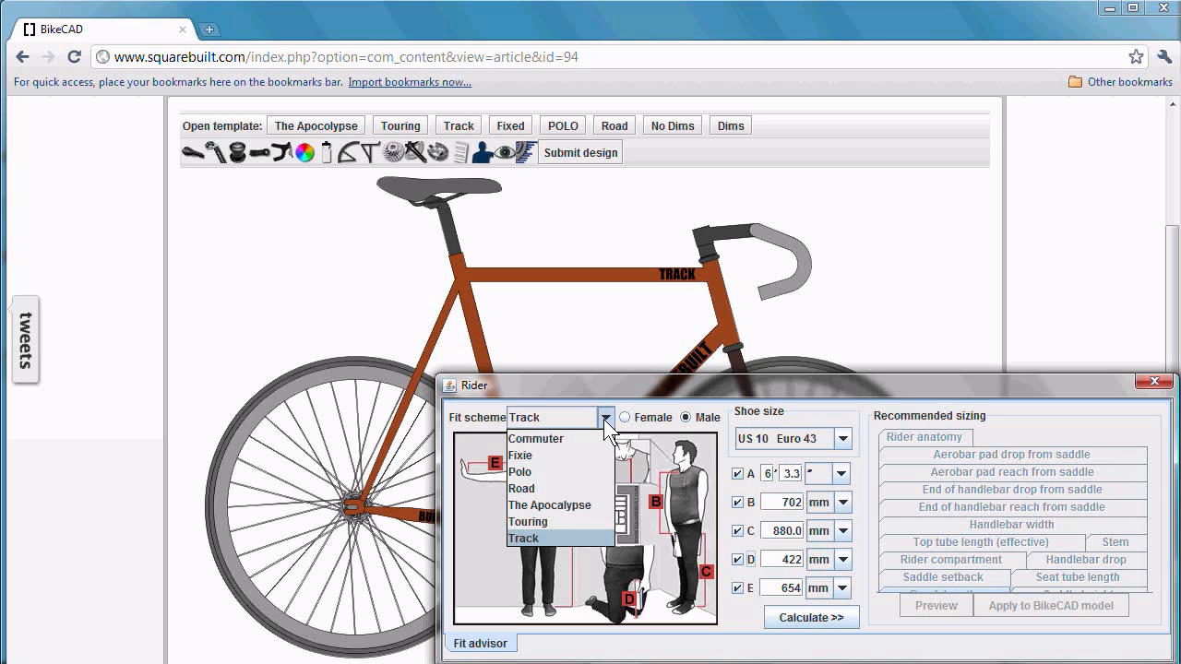
{"action": "left_click", "coordinate": [564, 535]}
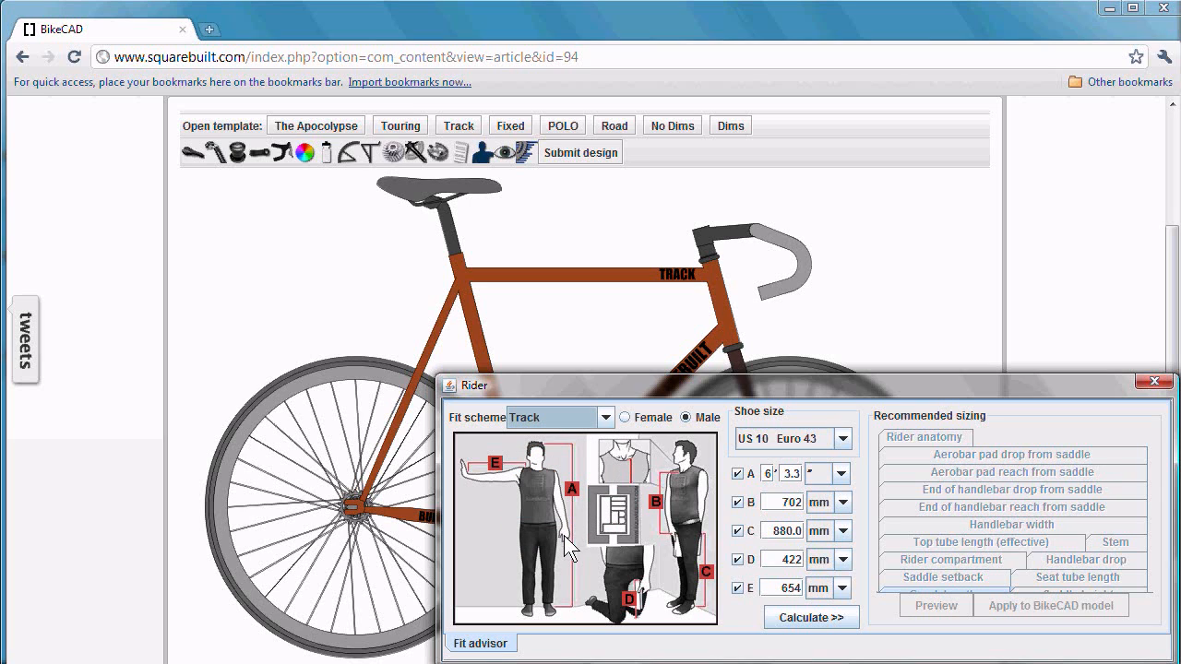
{"action": "left_click", "coordinate": [812, 617]}
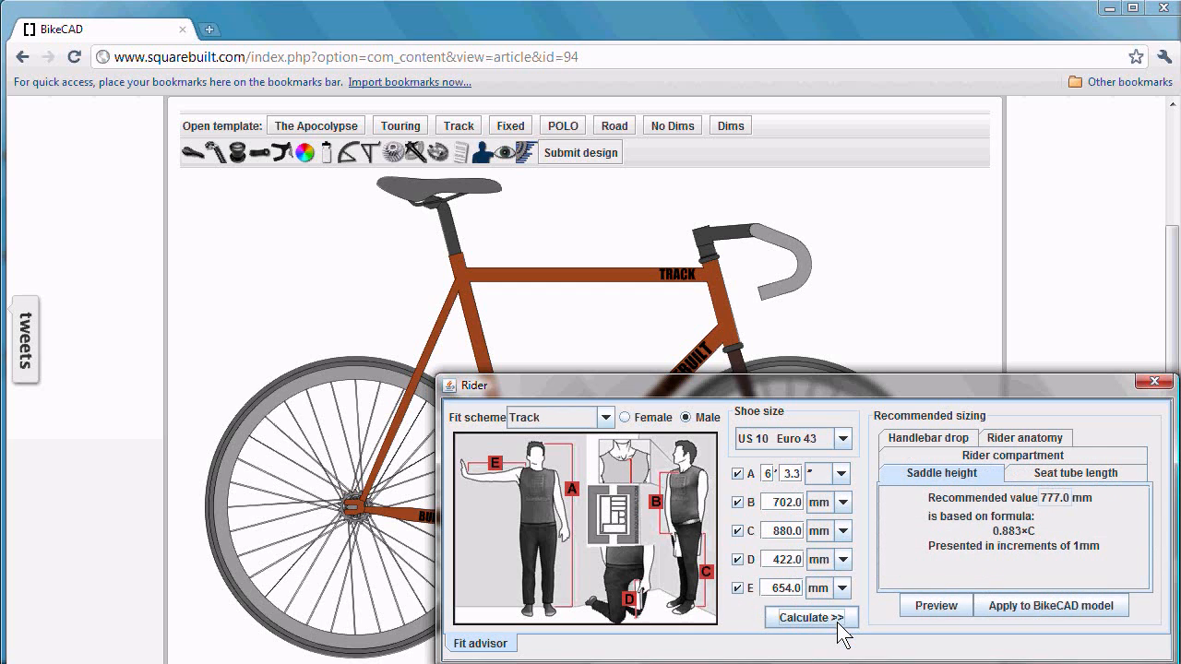
Preview and apply the recommended saddle height and seat tube length to the model
{"action": "left_click", "coordinate": [935, 605]}
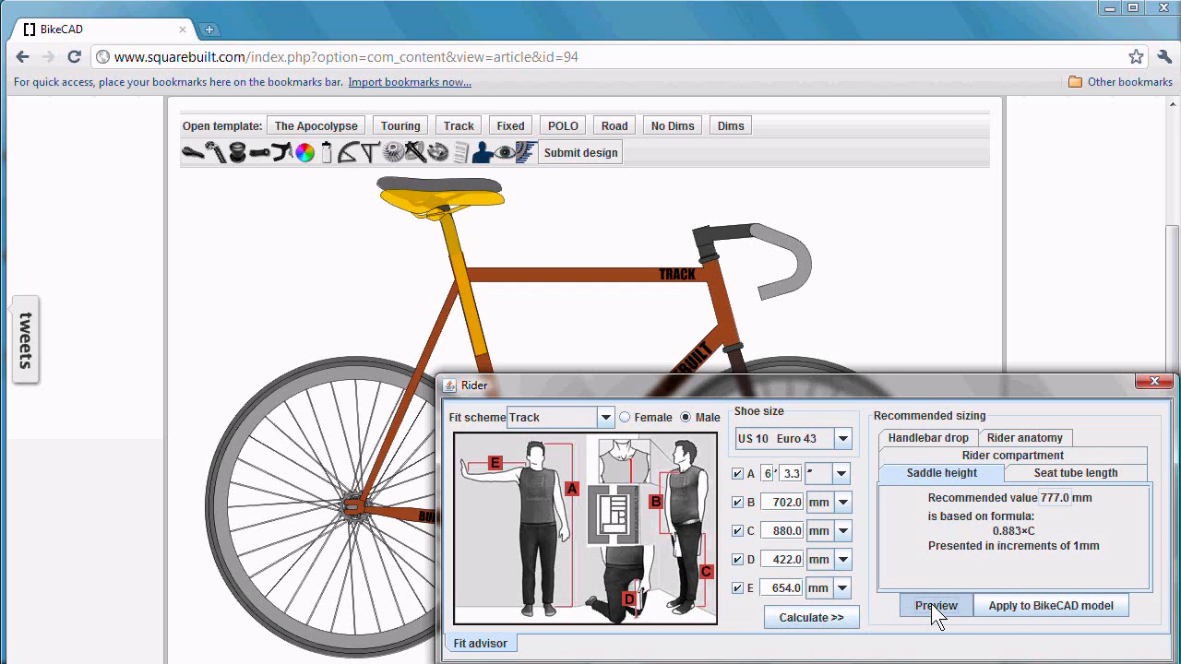
{"action": "left_click", "coordinate": [1045, 605]}
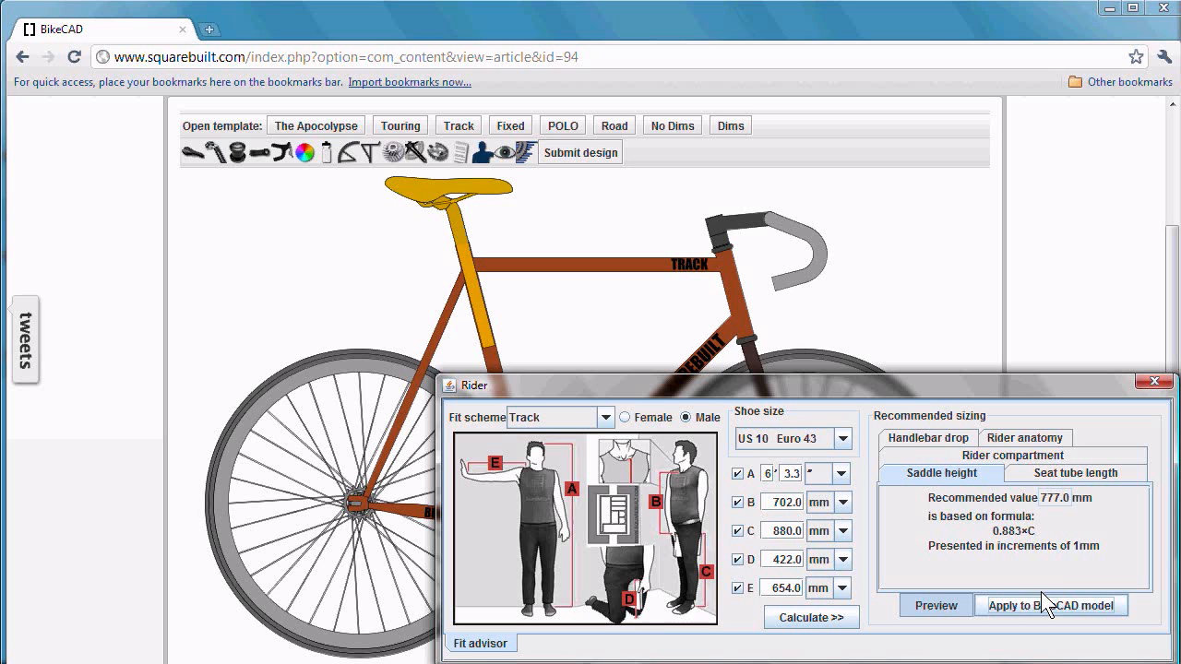
{"action": "left_click", "coordinate": [1061, 474]}
{"action": "left_click", "coordinate": [1049, 605]}
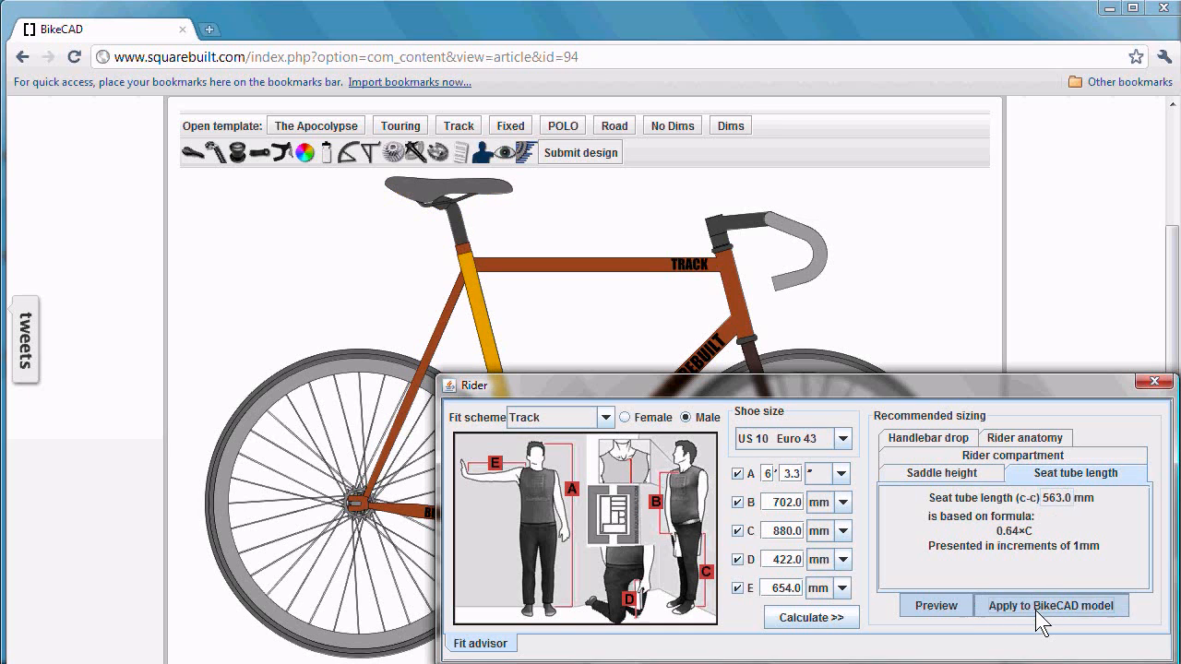
Preview and apply the recommended rider compartment and handlebar drop to the model
{"action": "left_click", "coordinate": [967, 458]}
{"action": "left_click", "coordinate": [1014, 605]}
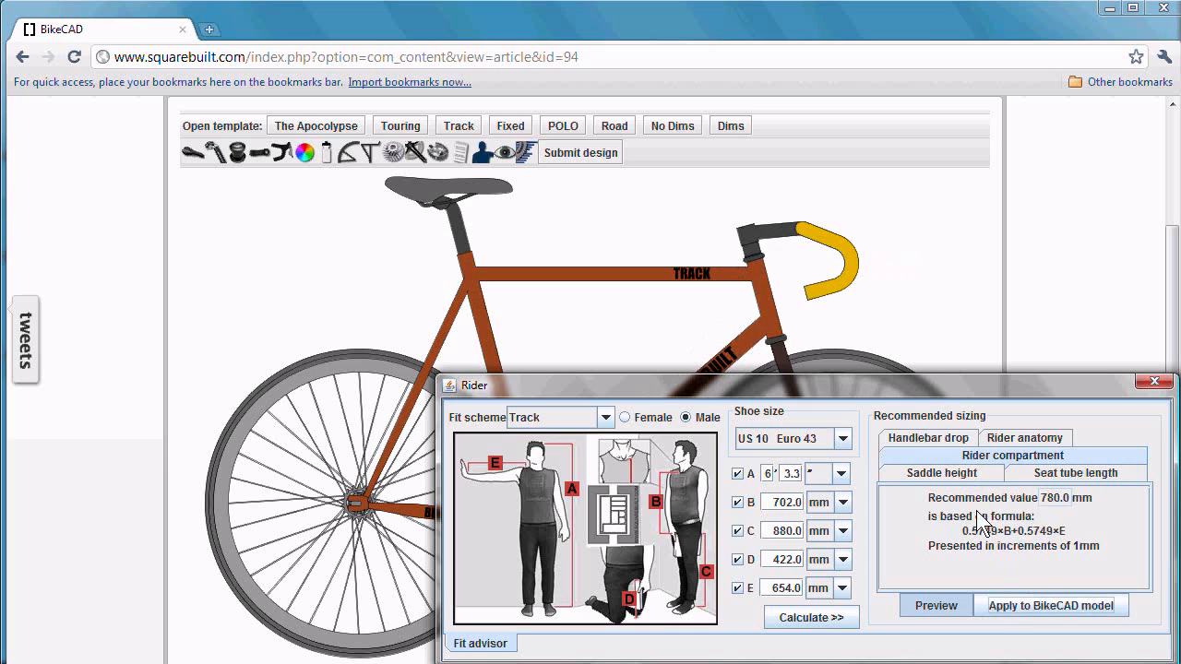
{"action": "left_click", "coordinate": [928, 438]}
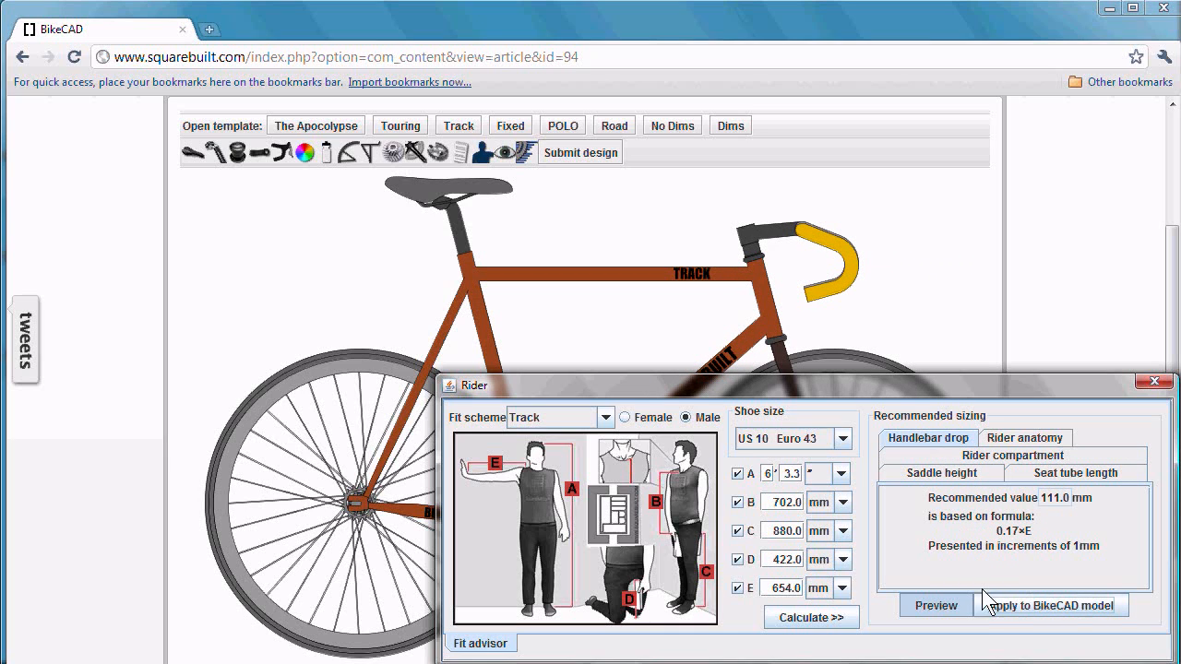
{"action": "left_click", "coordinate": [1008, 608]}
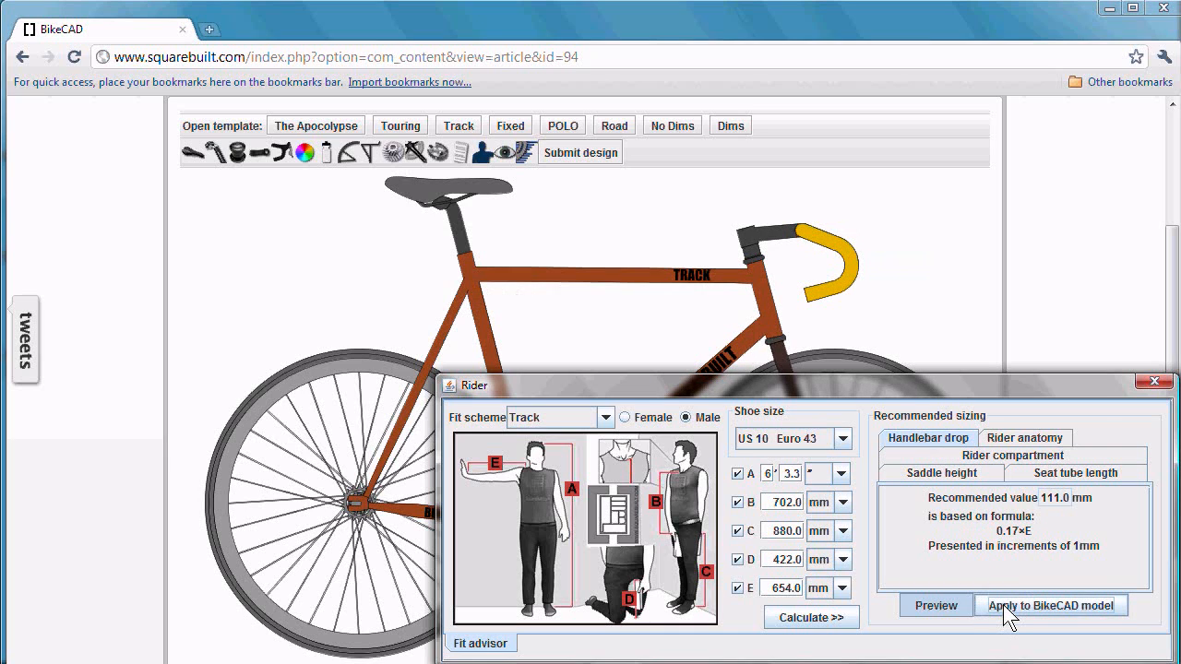
Fill in the customer's name, e-mail, phone and address in the design notes
{"action": "left_click", "coordinate": [1154, 382]}
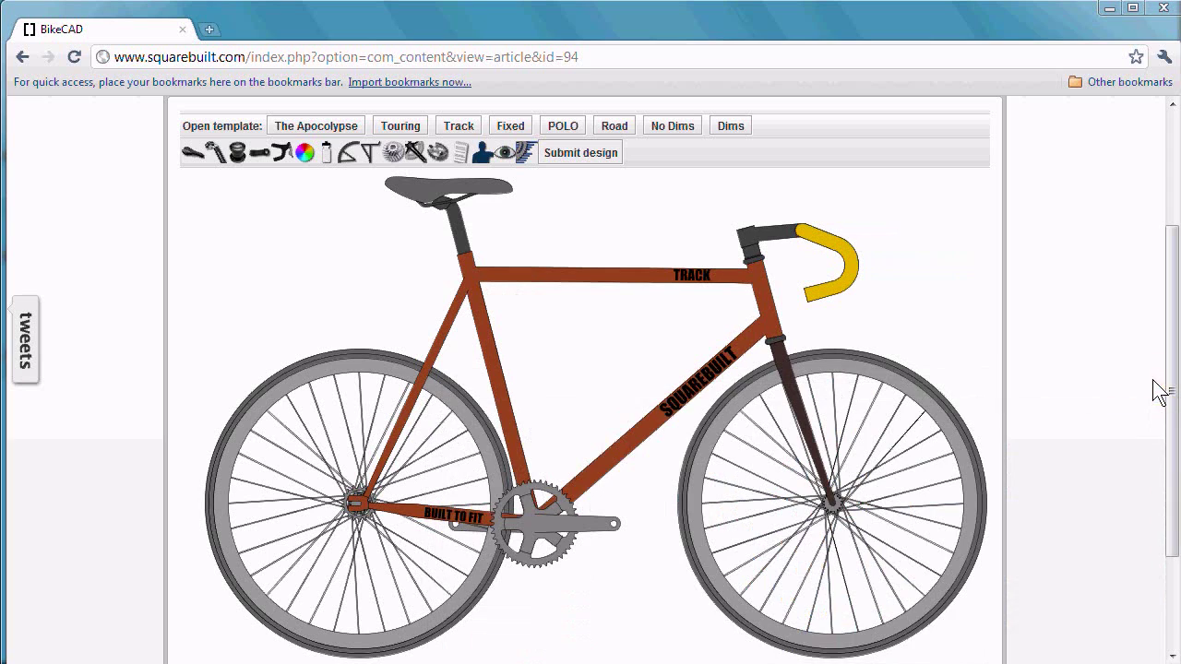
{"action": "left_click", "coordinate": [460, 152]}
{"action": "type", "text": "Joe Customer"}
{"action": "key", "text": "Tab"}
{"action": "key", "text": "Tab"}
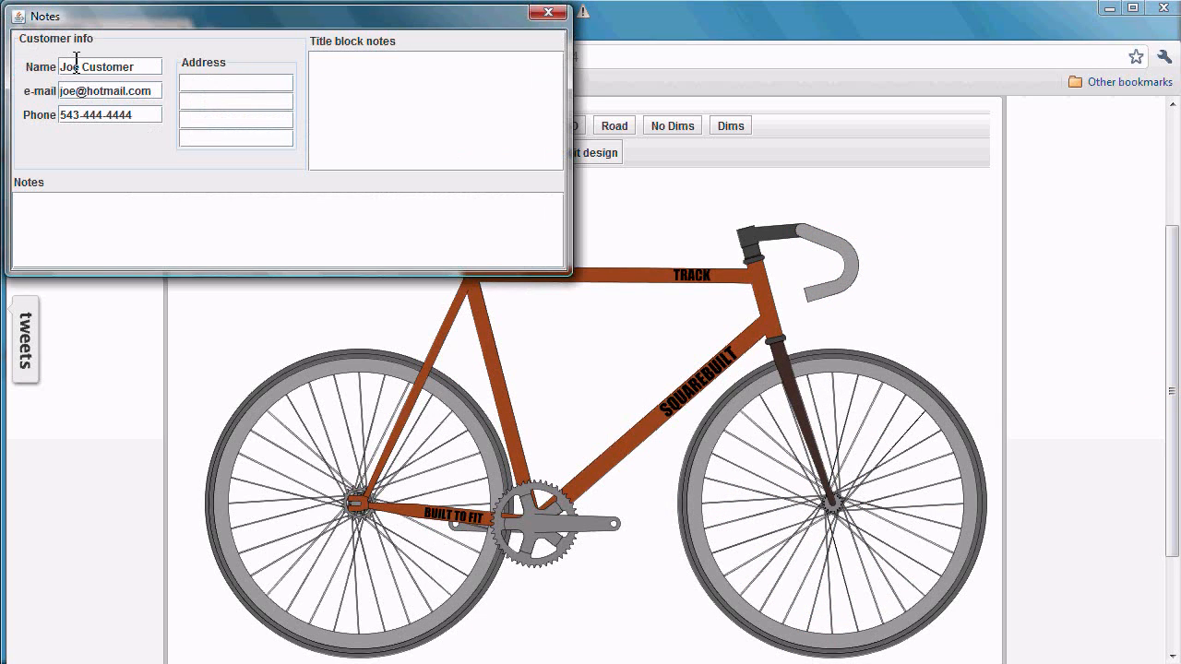
{"action": "key", "text": "Tab"}
{"action": "key", "text": "Tab"}
{"action": "type", "text": "Vancouver, BC"}
{"action": "key", "text": "Tab"}
{"action": "key", "text": "Tab"}
{"action": "key", "text": "Tab"}
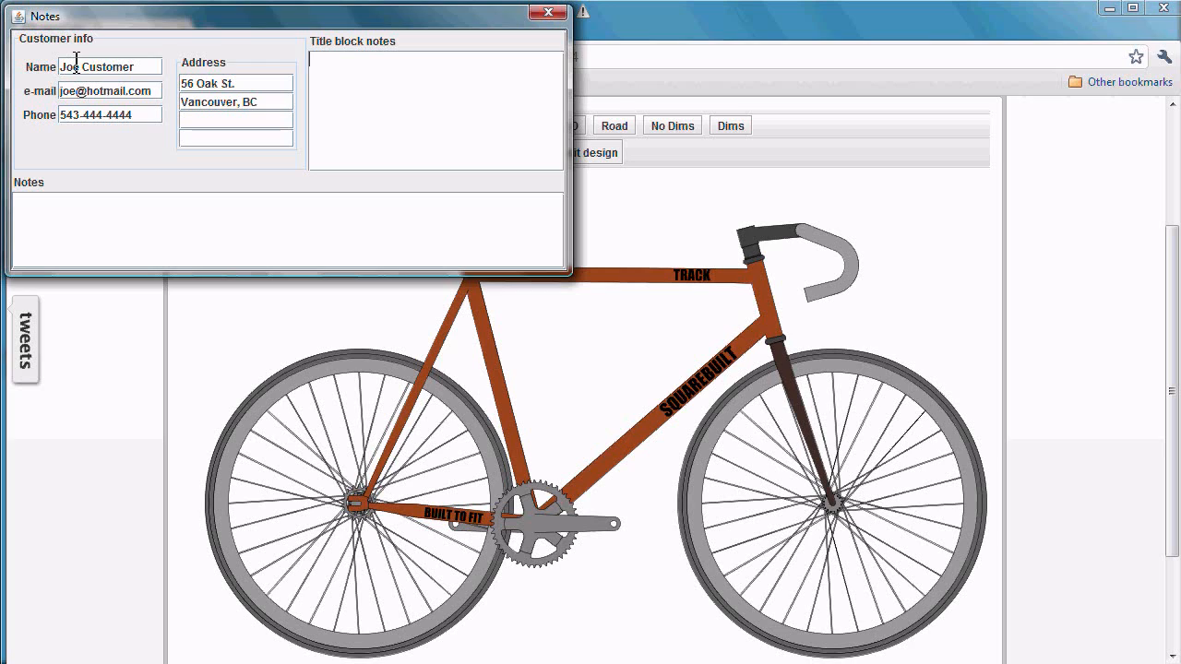
Write a note about discussing the new bike and close the notes
{"action": "left_click", "coordinate": [92, 226]}
{"action": "type", "text": "Looking forward to talk"}
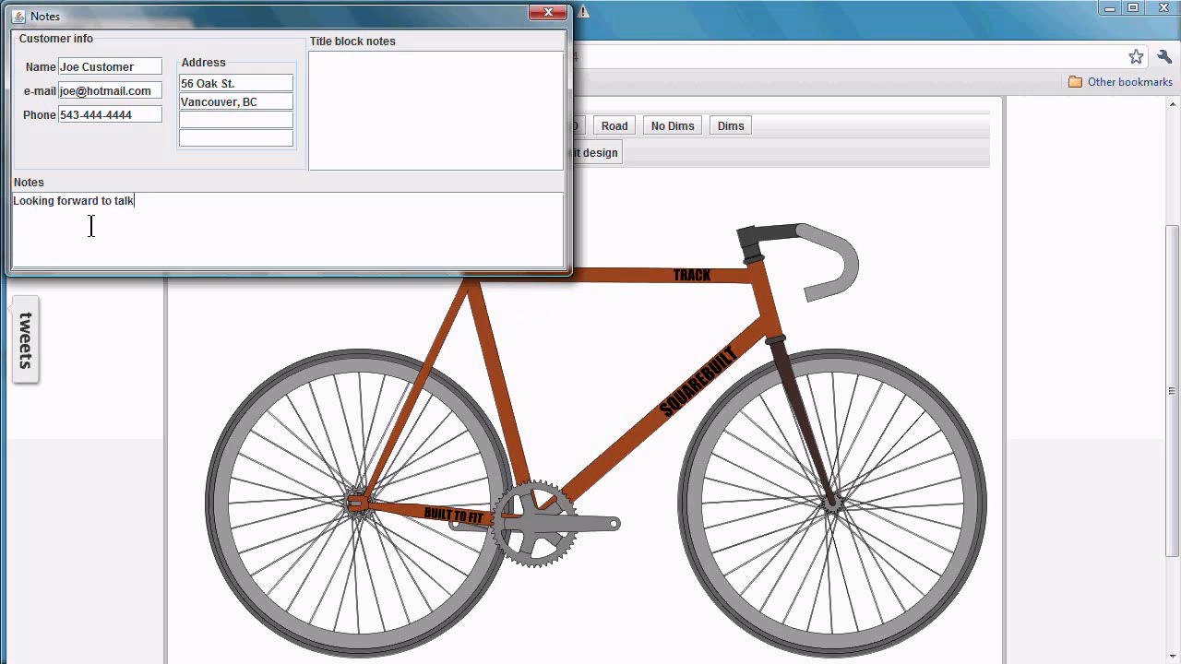
{"action": "type", "text": "ing with you about my new bike.  "}
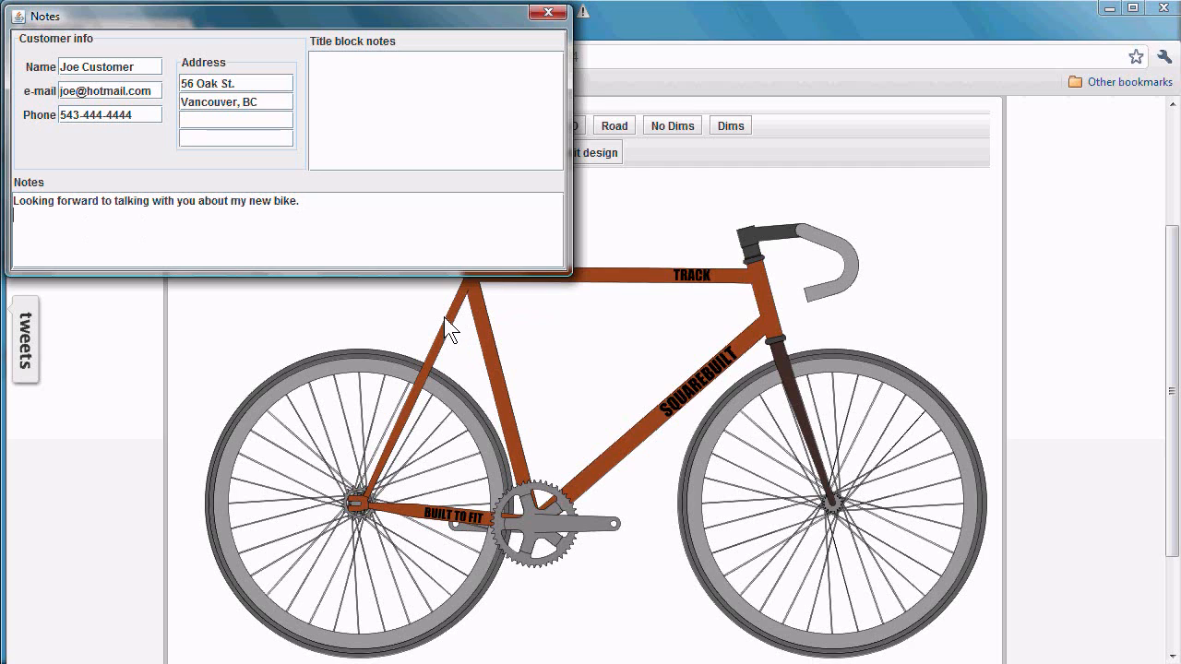
{"action": "type", "text": "Joe"}
{"action": "left_click", "coordinate": [548, 11]}
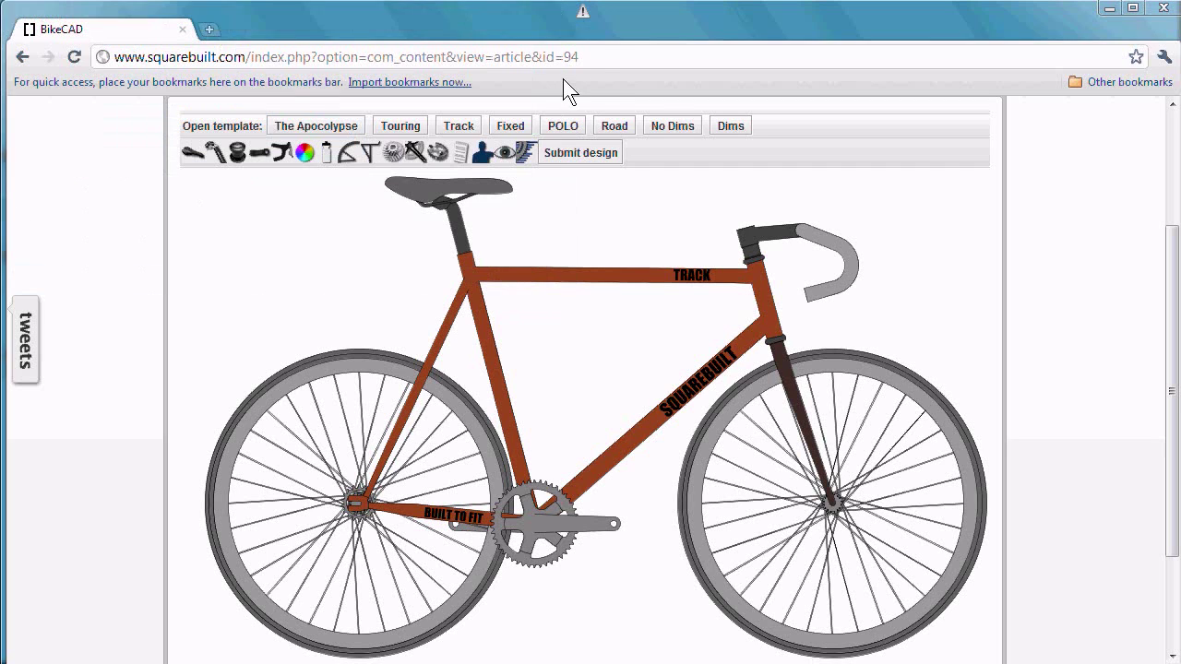
Submit the design to the builder and dismiss the success message
{"action": "left_click", "coordinate": [582, 155]}
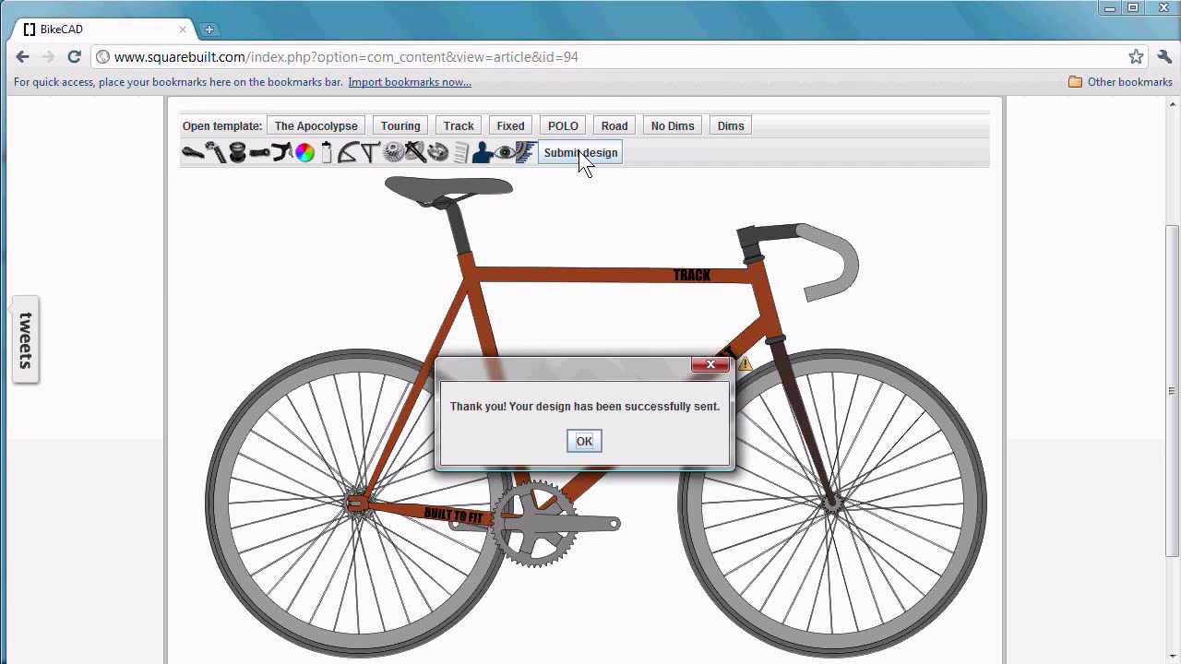
{"action": "left_click", "coordinate": [583, 443]}
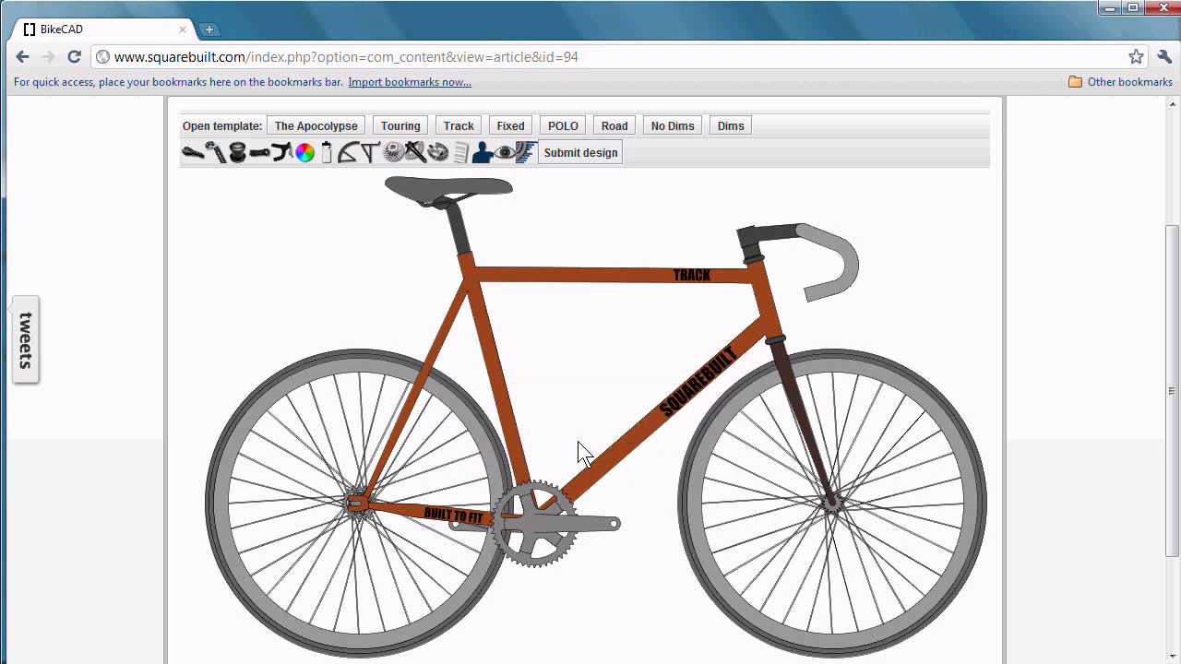